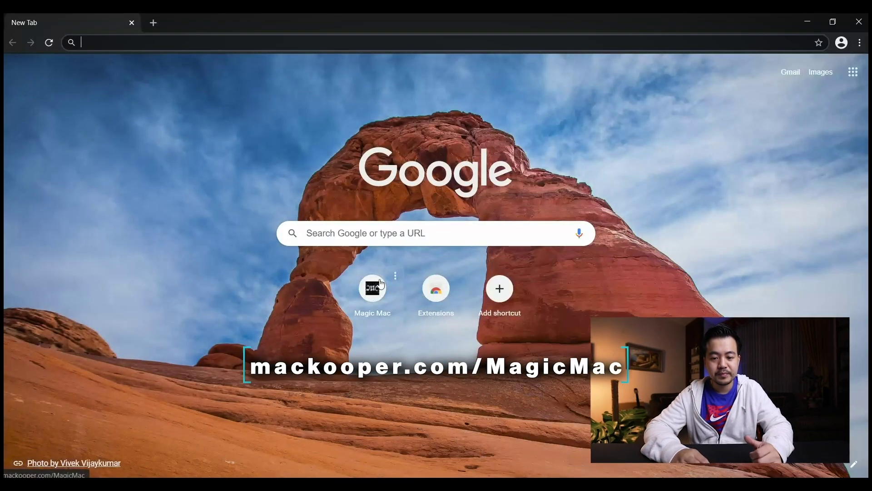
Step: Open the Magic Mac page on mackooper.com and download MagicMac.zip
click(379, 283)
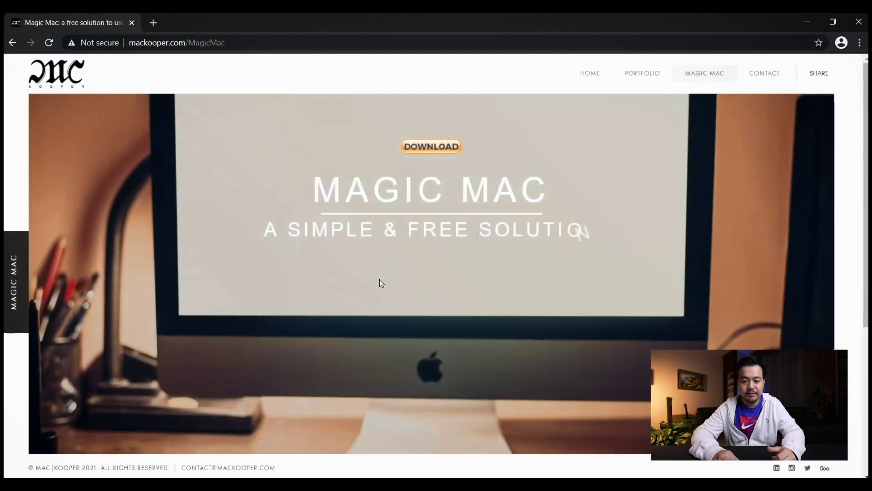
click(434, 148)
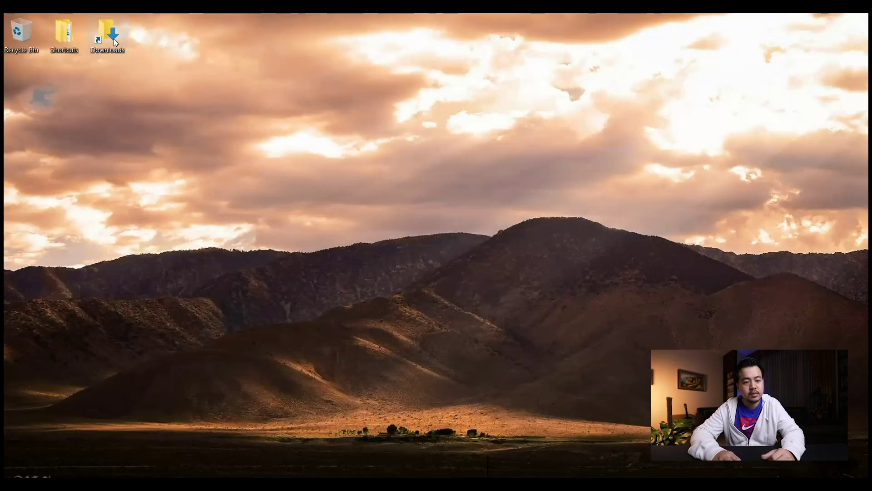
Step: Extract MagicMac.zip in Downloads to a MagicMac folder and run its 0 MagicMac script
double_click(114, 38)
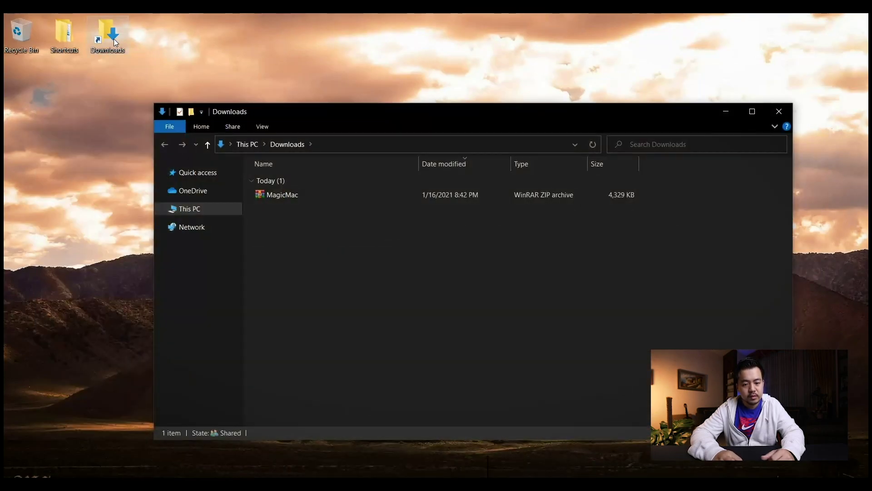
click(290, 196)
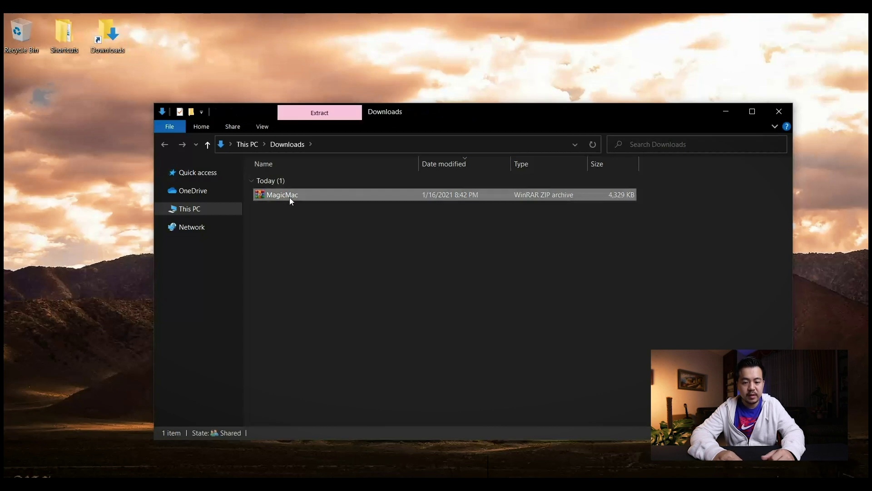
right_click(290, 197)
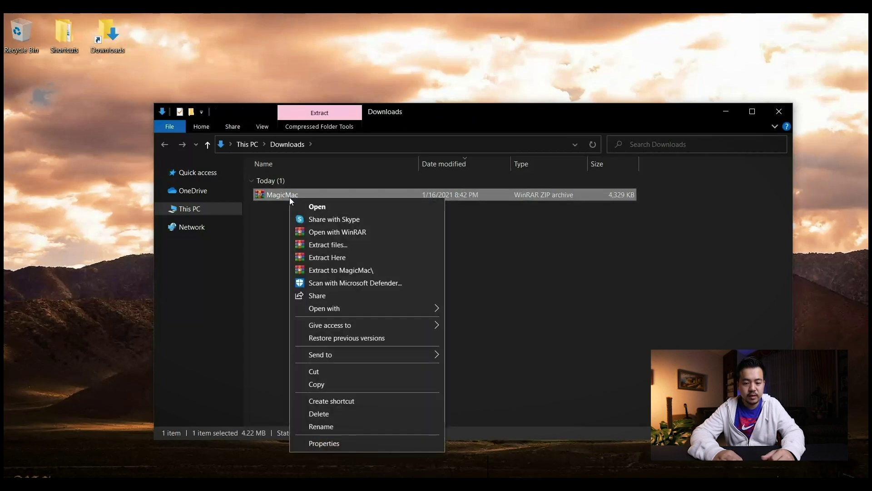
click(343, 271)
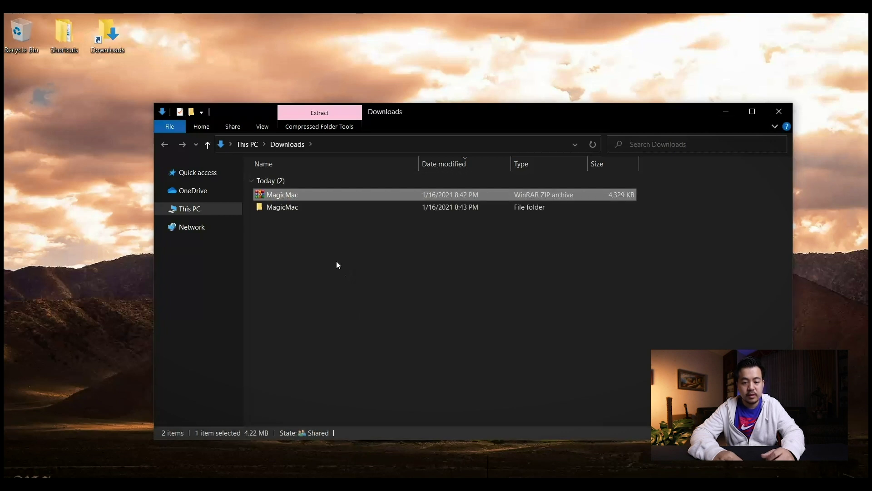
double_click(281, 208)
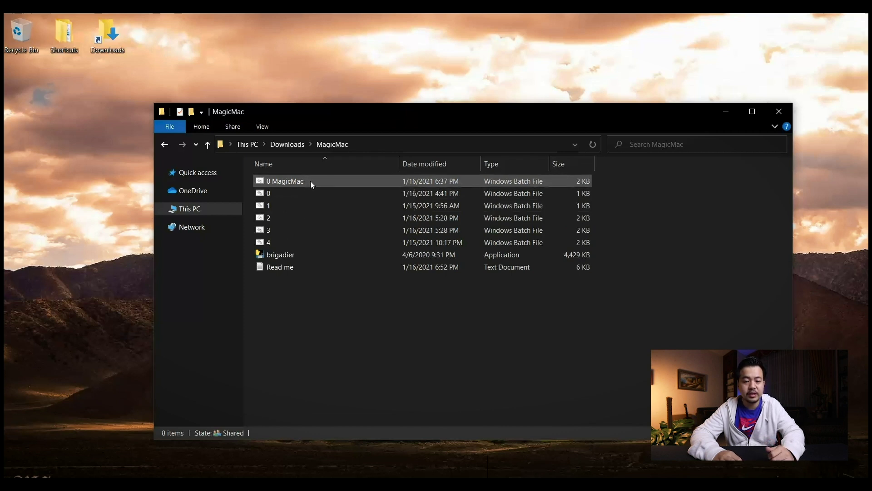
double_click(310, 181)
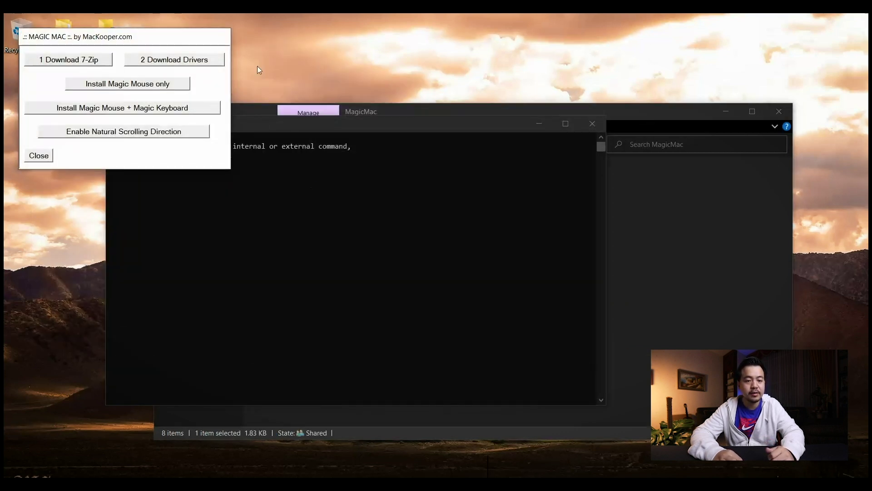
Step: Centre the Magic Mac window, then download 7-Zip 19.00 and install it to the default folder
drag(195, 38, 320, 122)
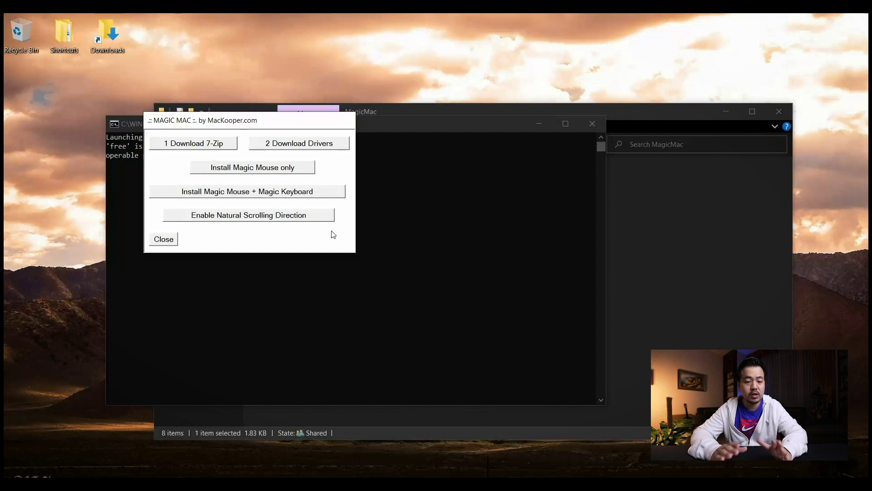
click(222, 148)
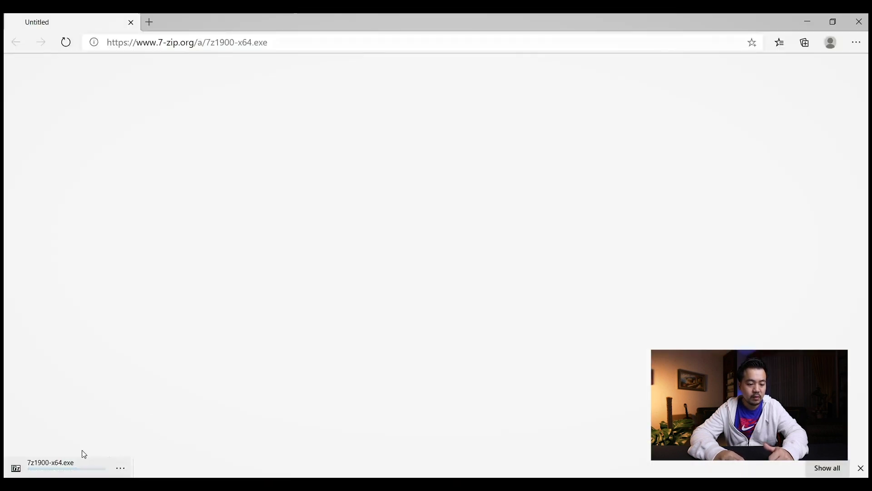
click(64, 469)
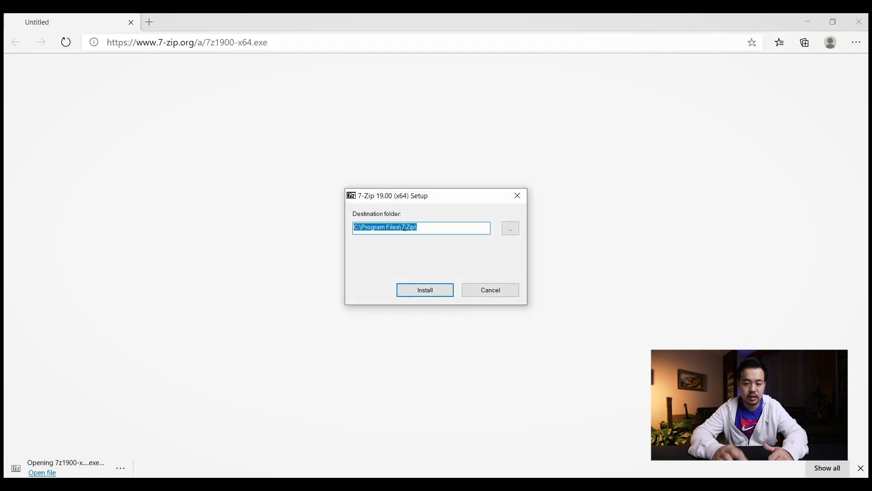
click(422, 291)
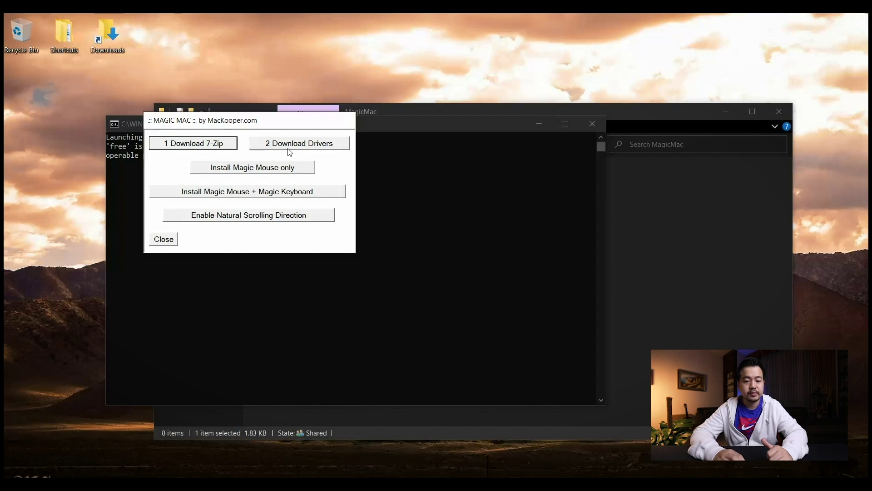
Step: Run Magic Mac's Download Drivers option to fetch the Boot Camp package into BootCamp-041-91737
click(288, 151)
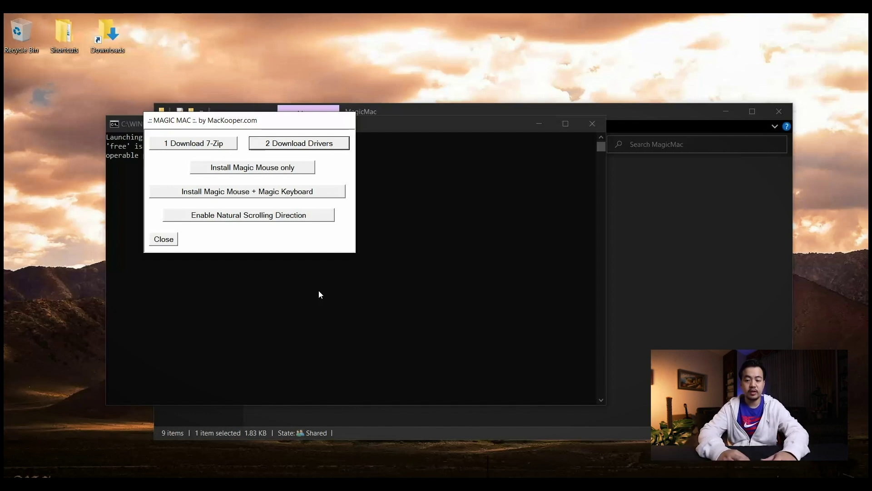
Step: Inspect the new BootCamp-041-91737 folder and arrange the folder and Magic Mac windows side by side
click(646, 290)
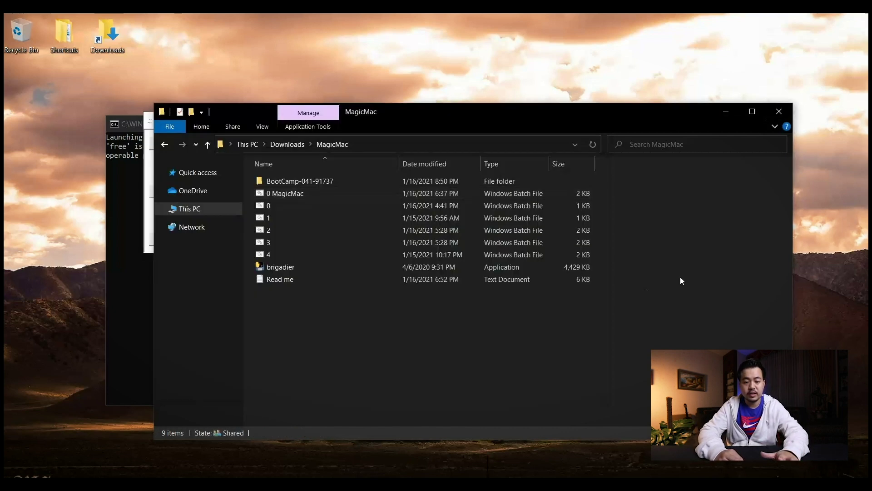
drag(350, 111, 494, 191)
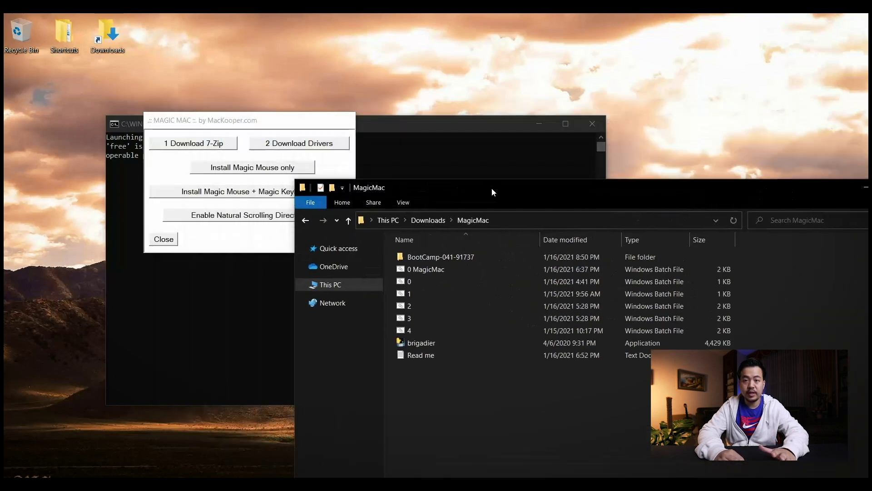
mouse_move(443, 262)
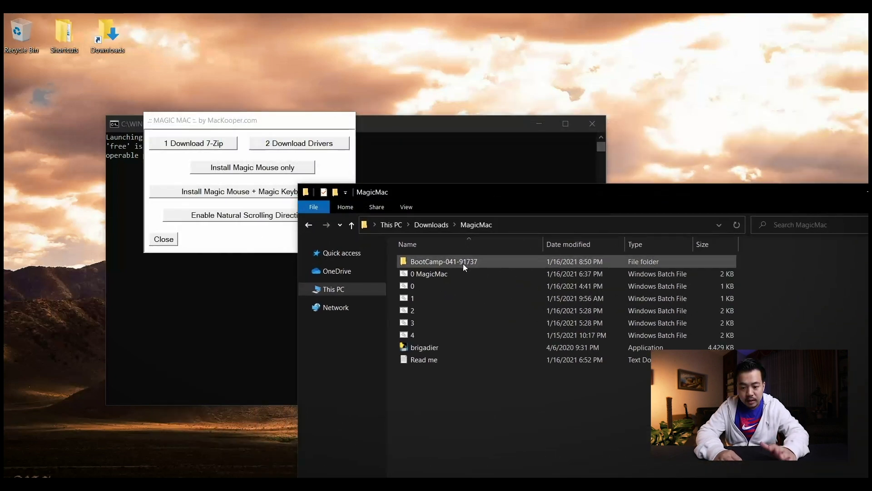
double_click(500, 261)
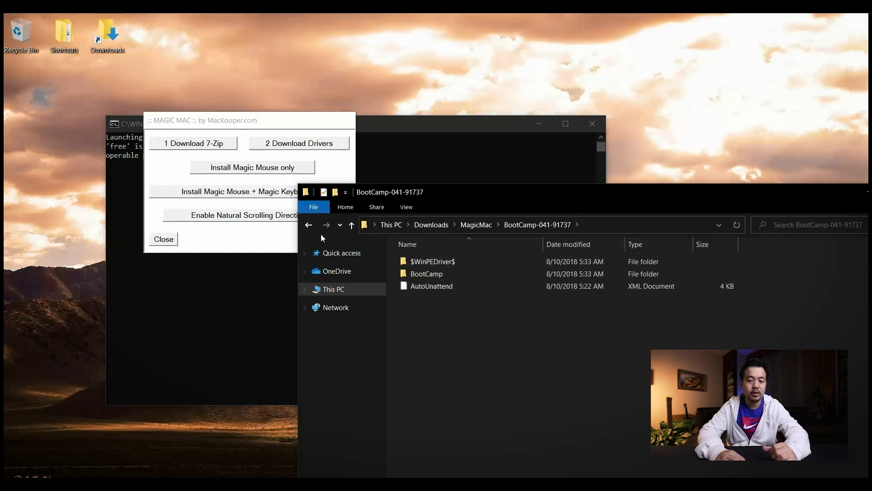
click(306, 225)
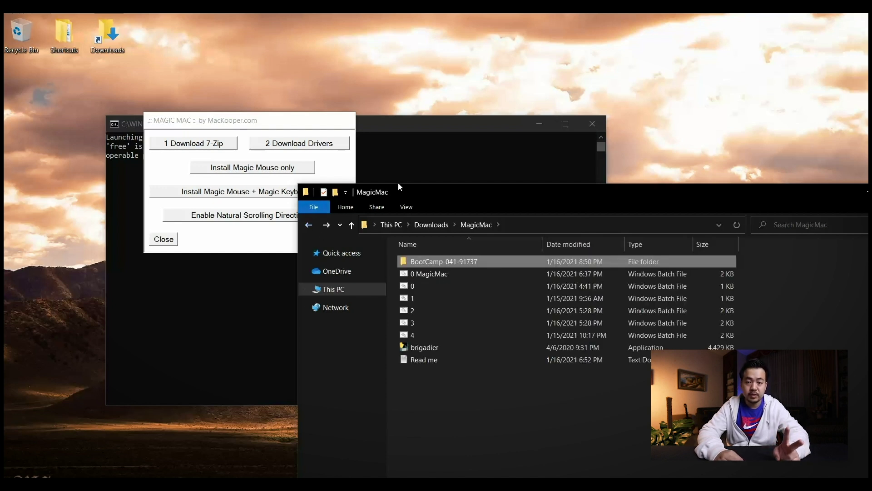
drag(412, 192, 511, 137)
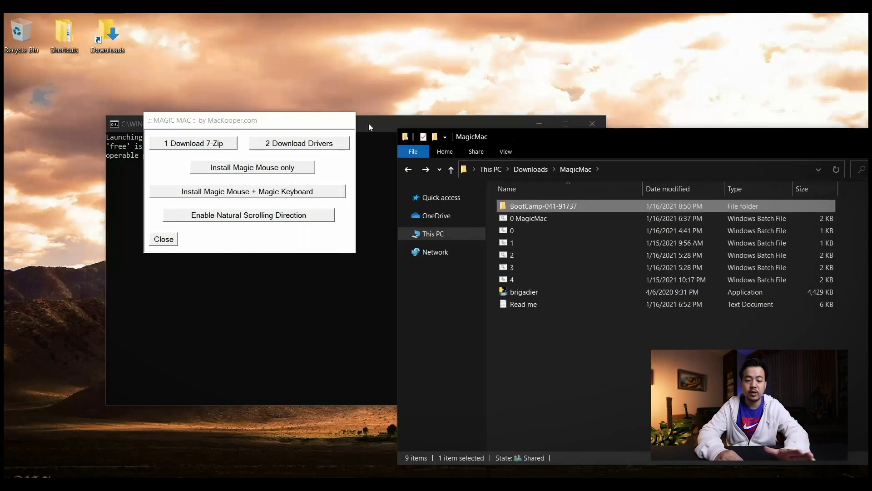
drag(328, 127, 311, 131)
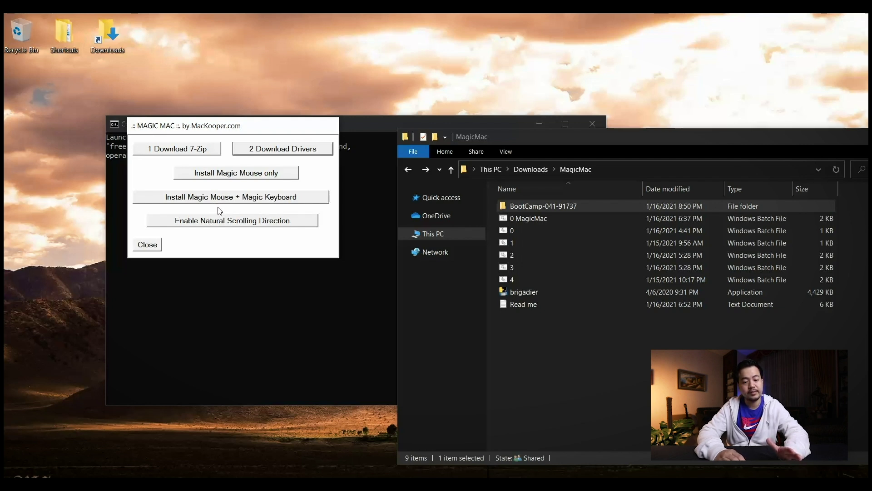
Step: Install the Boot Camp Magic Mouse and Keyboard drivers, accepting the licence, then close the command window
click(232, 198)
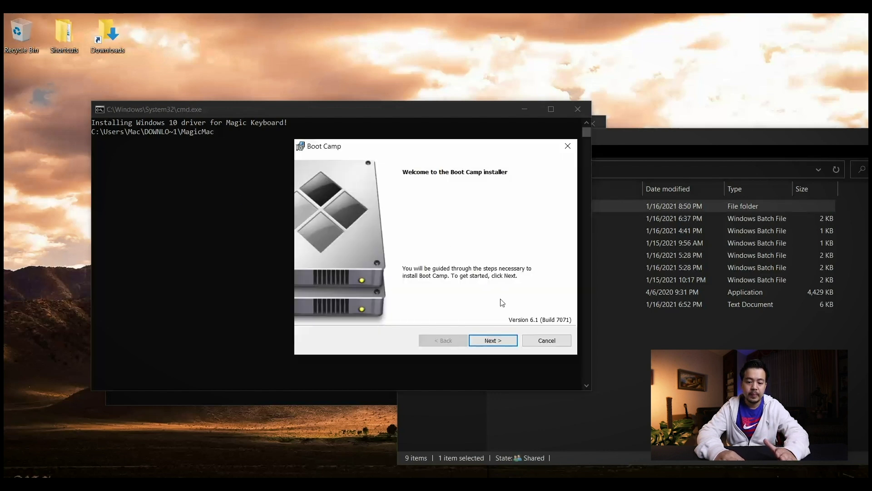
click(500, 340)
click(422, 299)
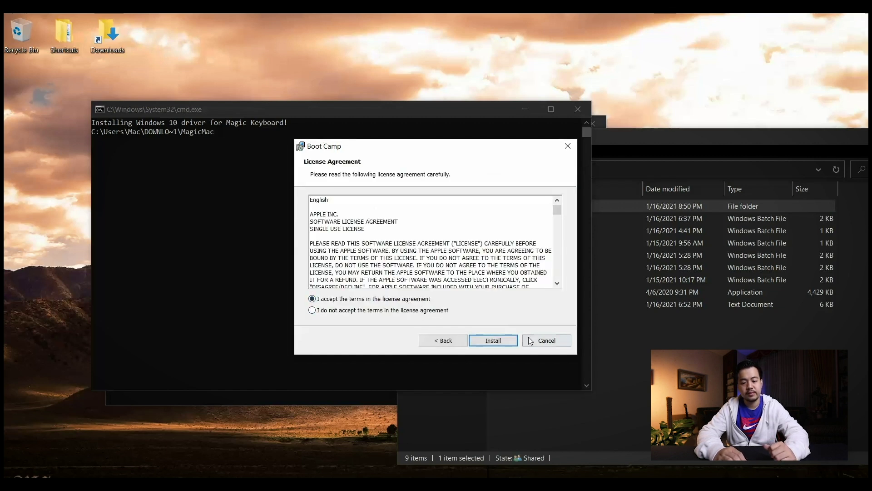
click(504, 340)
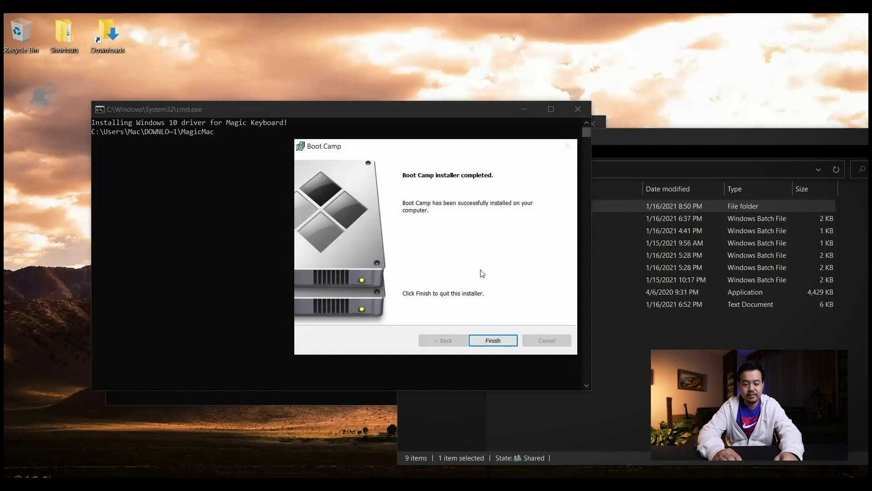
click(502, 342)
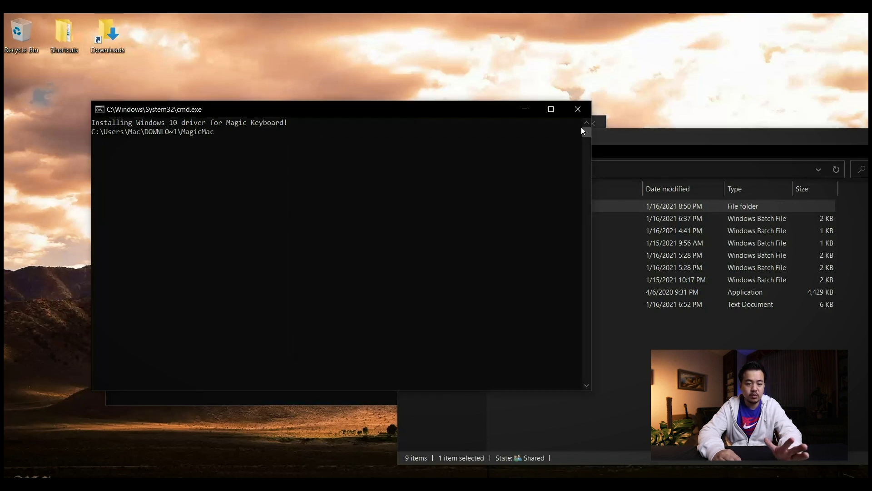
click(578, 109)
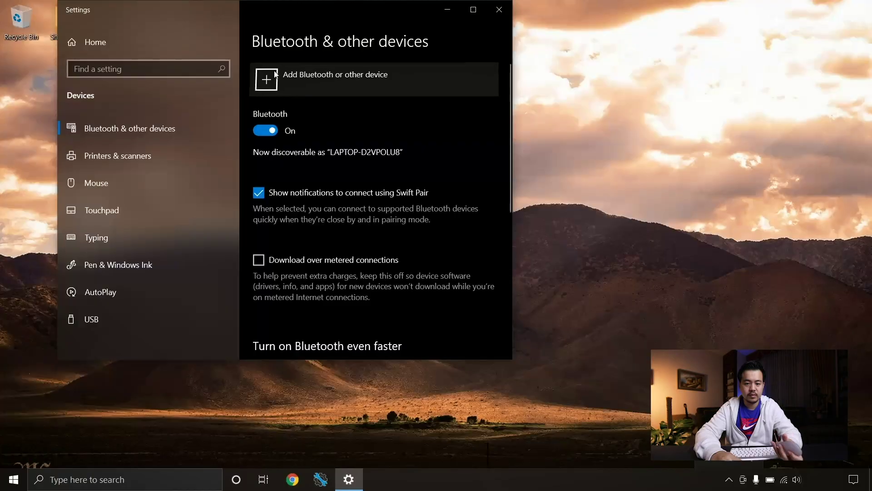
Step: Pair the Magic Mouse over Bluetooth, then begin adding another device
click(274, 70)
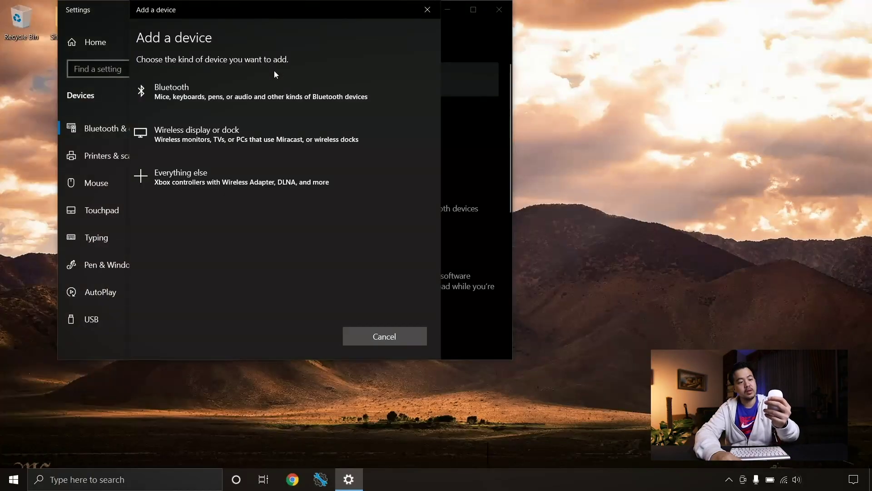
click(277, 86)
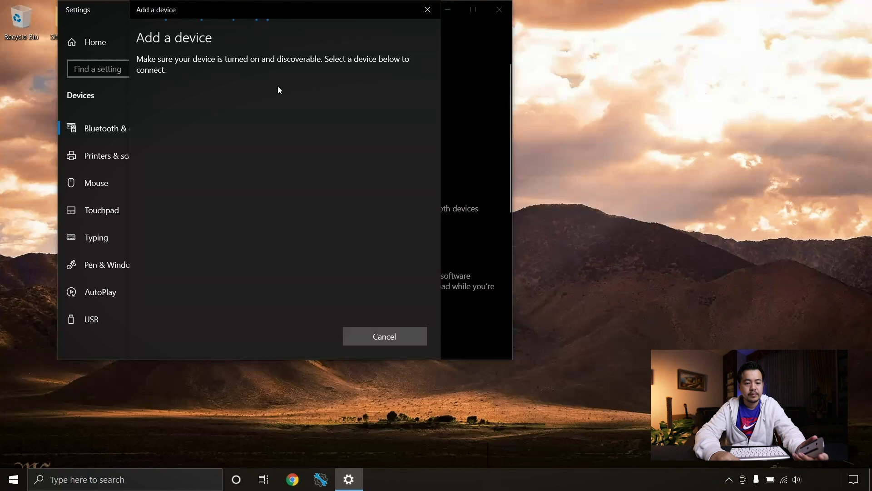
click(257, 107)
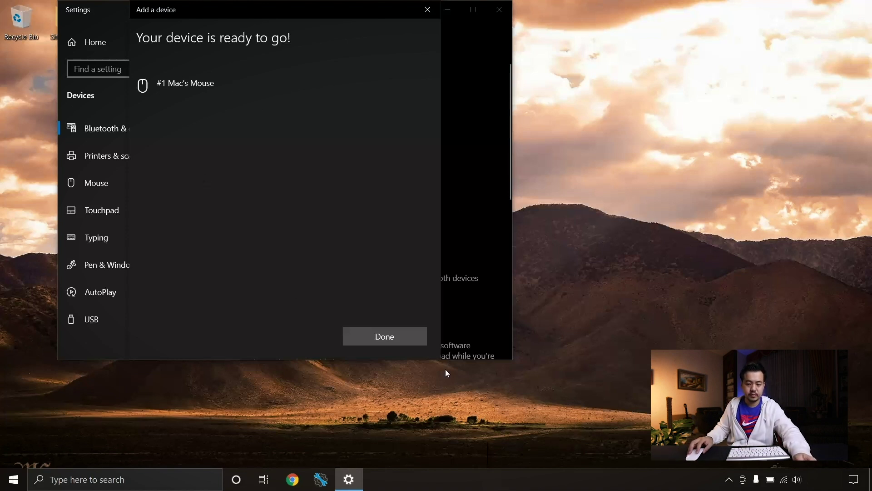
click(408, 335)
click(315, 80)
Step: Pair Mac's Keyboard over Bluetooth until it shows as Connected
click(239, 83)
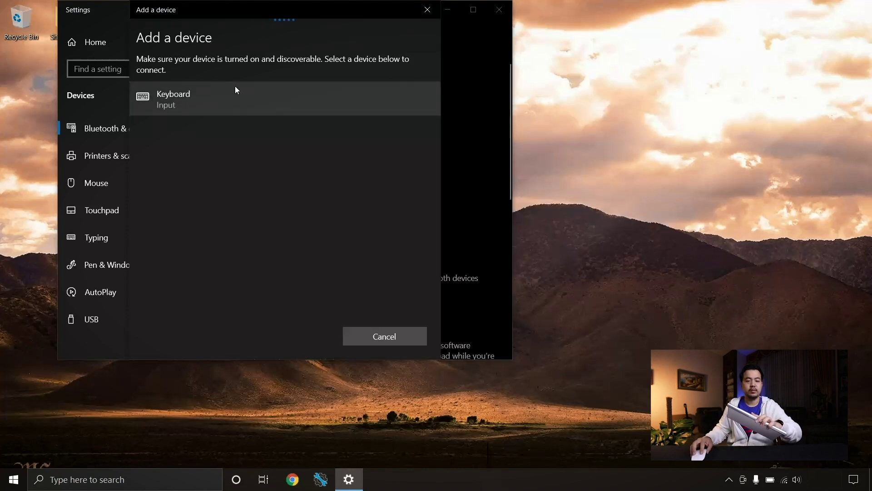
click(232, 99)
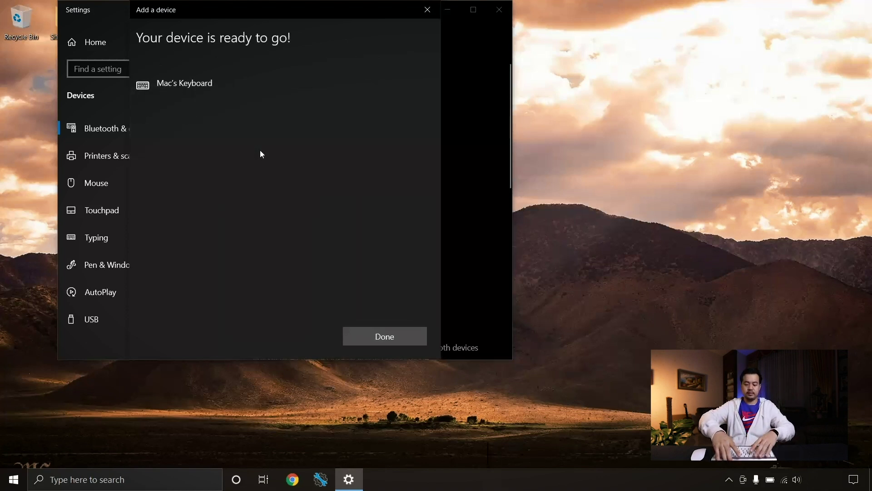
key(Return)
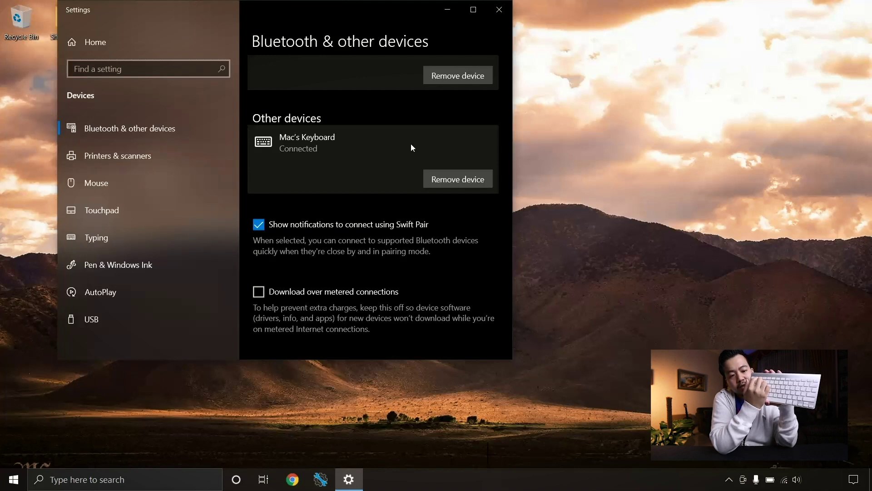
Step: Test the Mac keyboard's brightness-up and volume-down keys on Windows
key(XF86MonBrightnessUp)
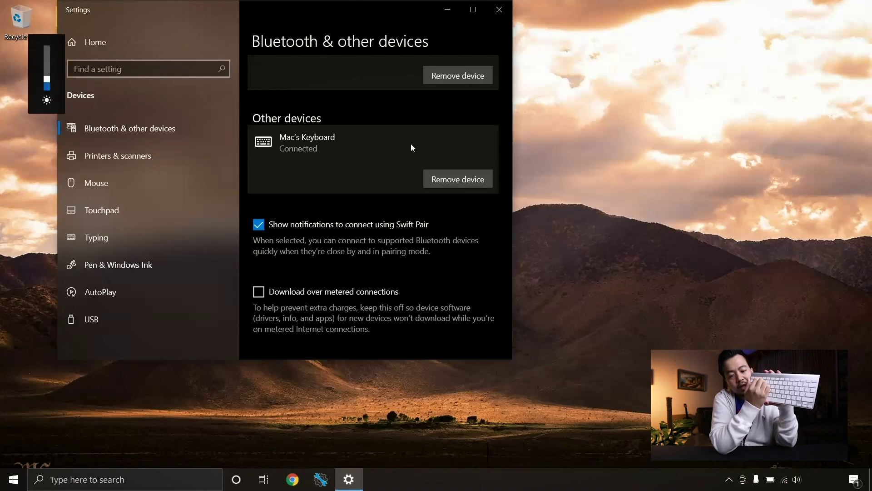
key(XF86MonBrightnessUp)
key(XF86MonBrightnessUp)
key(XF86MonBrightnessUp)
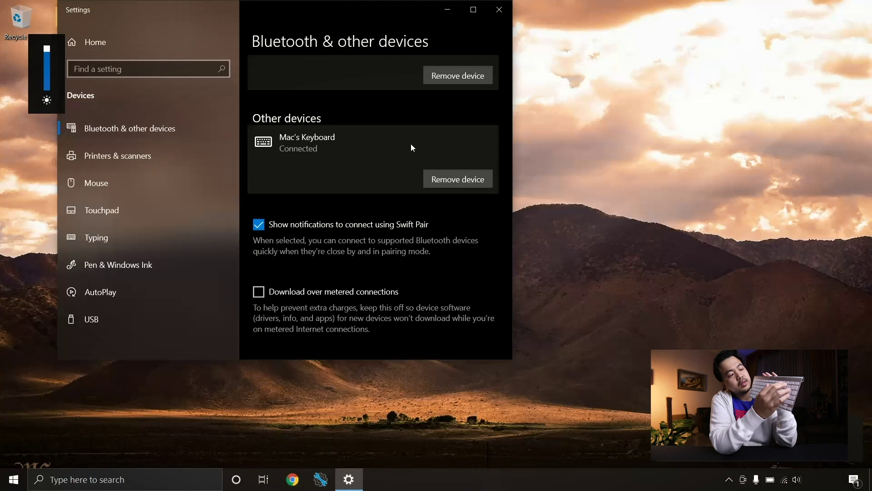
key(XF86AudioLowerVolume)
key(XF86AudioLowerVolume)
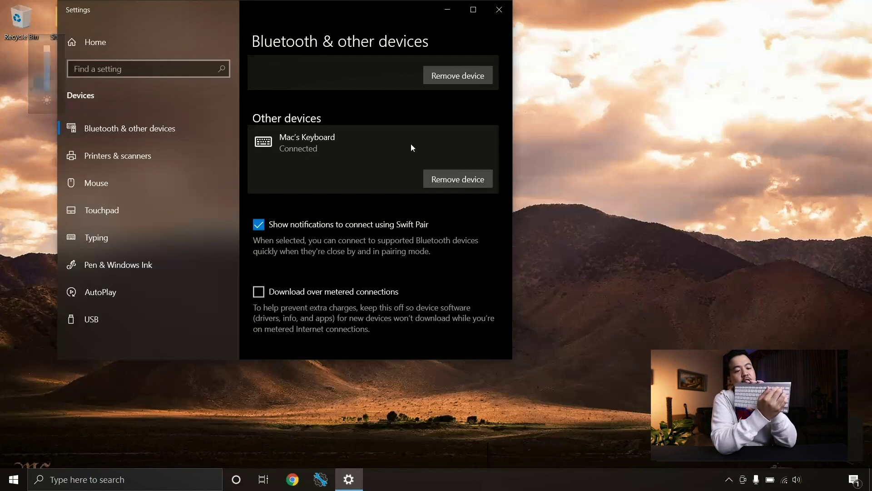
key(XF86AudioLowerVolume)
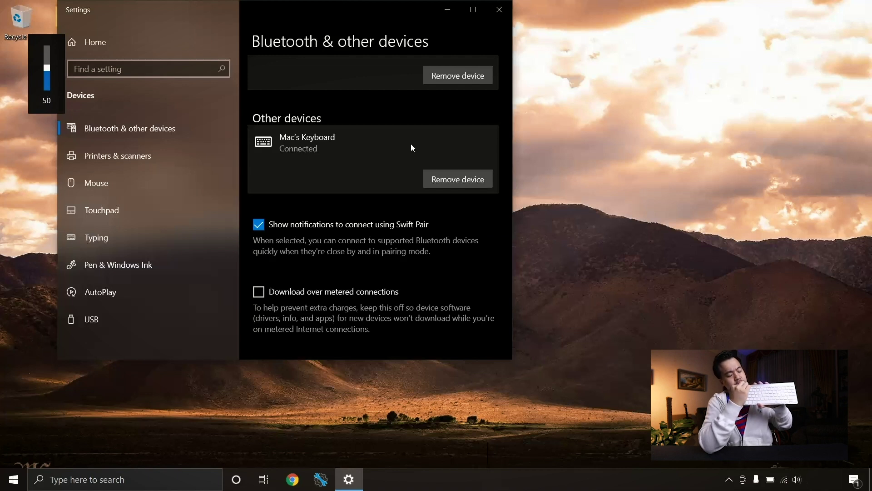
key(XF86MonBrightnessUp)
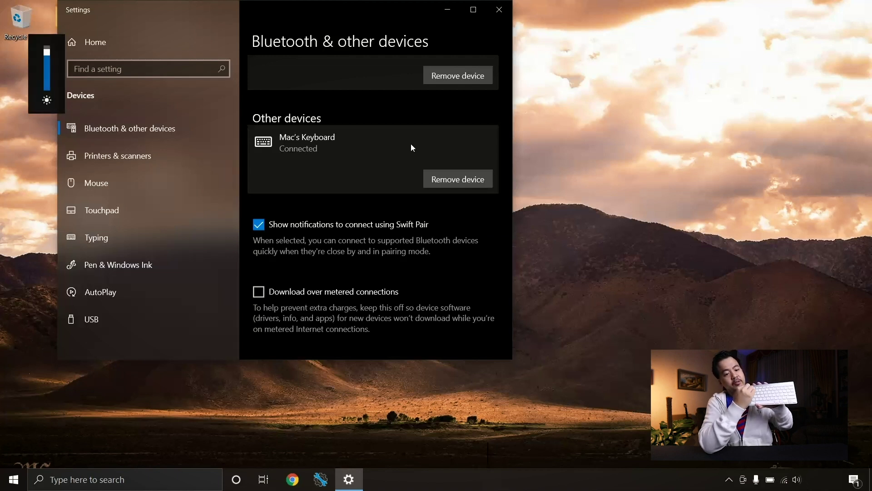
key(XF86MonBrightnessUp)
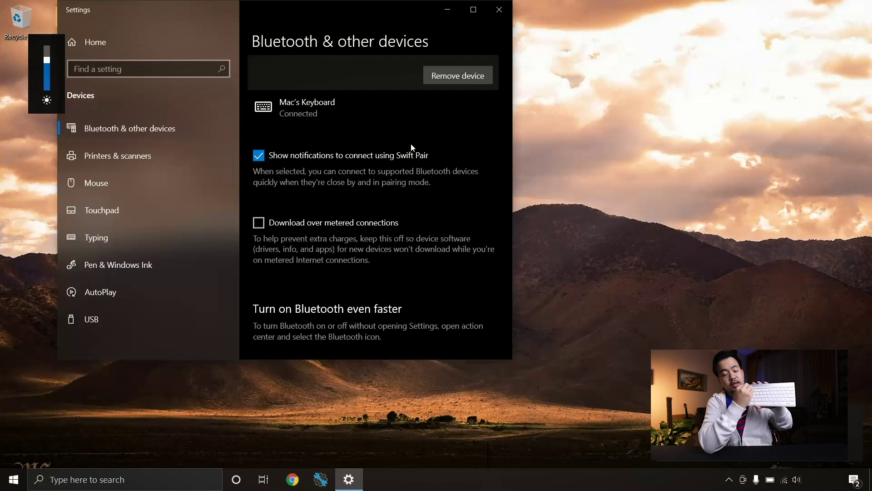
key(XF86MonBrightnessUp)
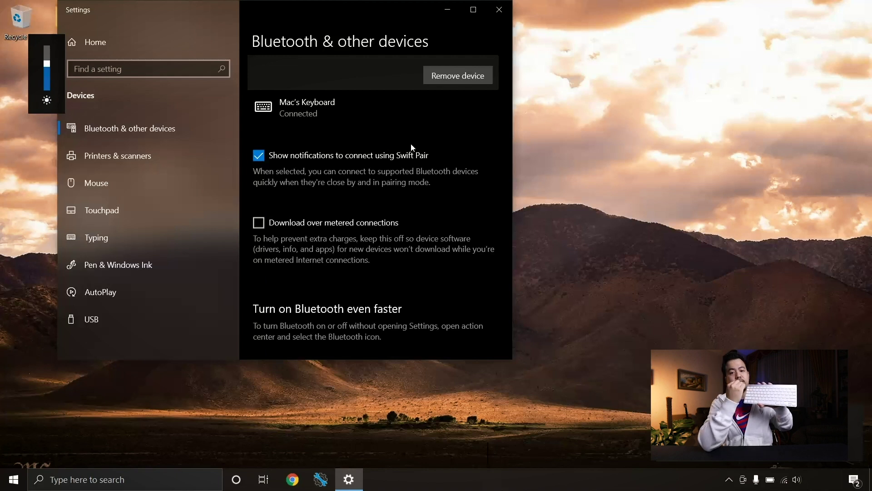
key(XF86MonBrightnessUp)
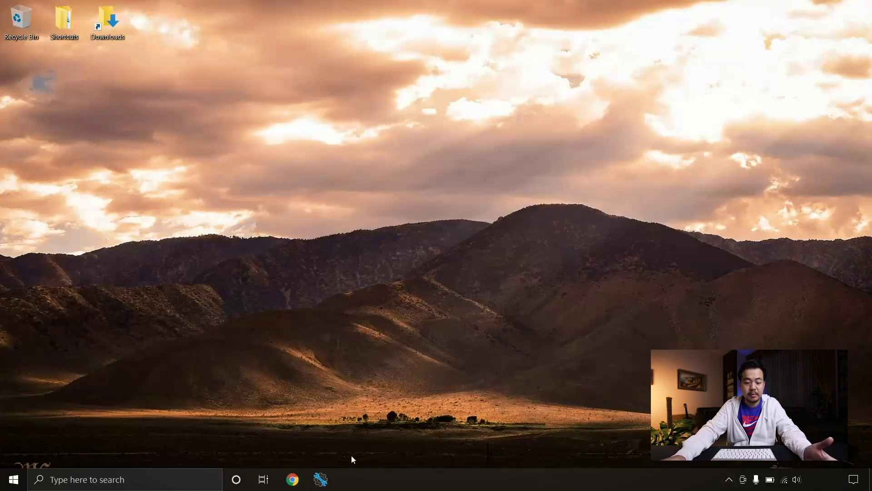
Step: Launch Chrome, open the Chrome Web Store extensions page, then minimize the browser
click(287, 473)
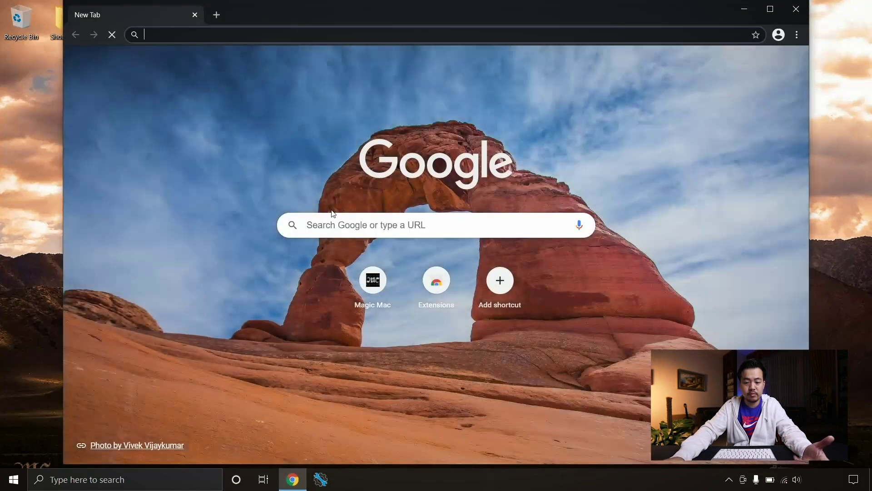
click(446, 288)
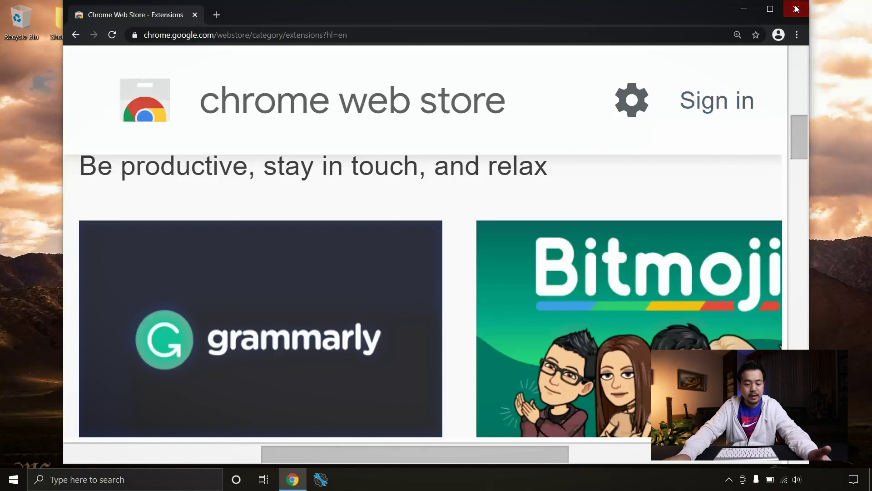
click(756, 20)
double_click(108, 20)
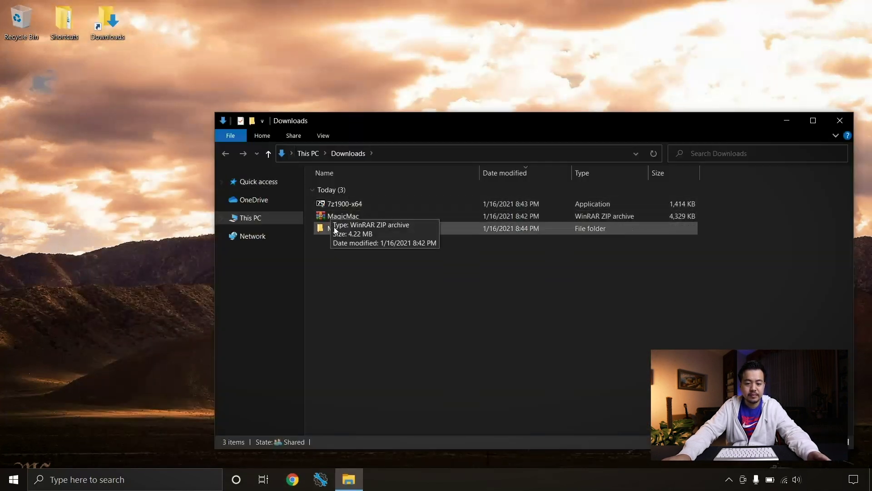
Step: Run 0 MagicMac from the MagicMac folder and choose Enable Natural Scrolling Direction
double_click(335, 227)
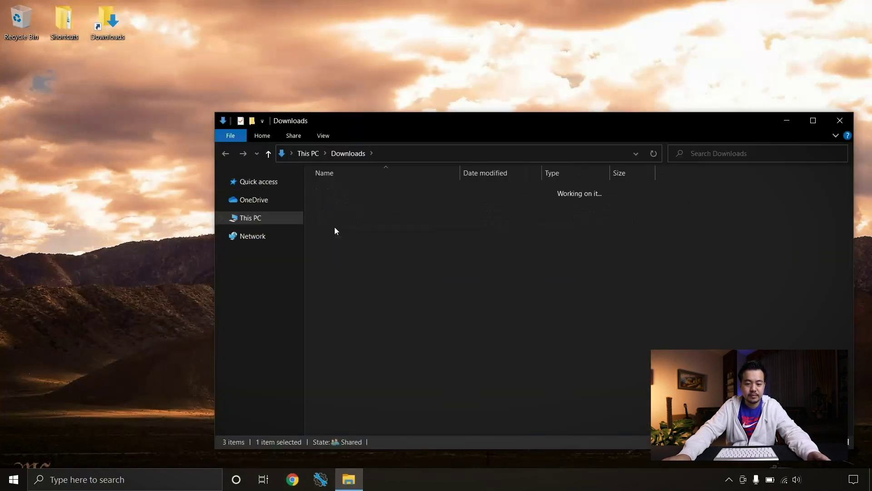
click(354, 204)
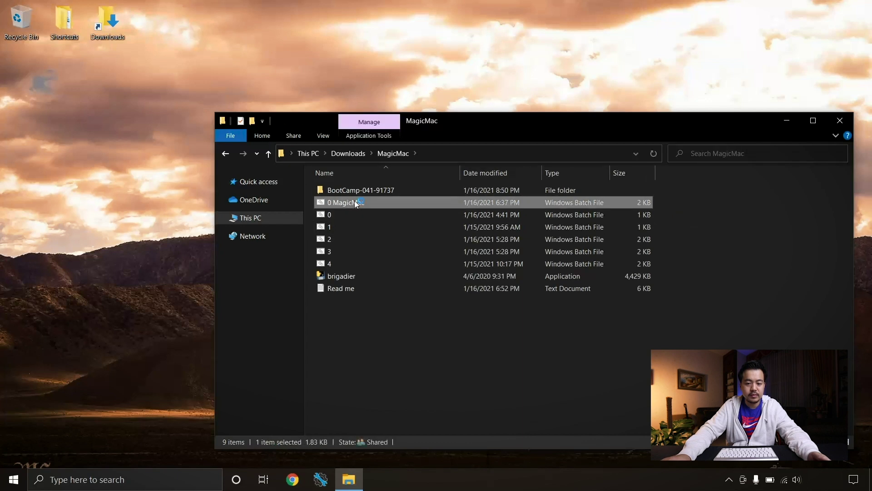
double_click(355, 203)
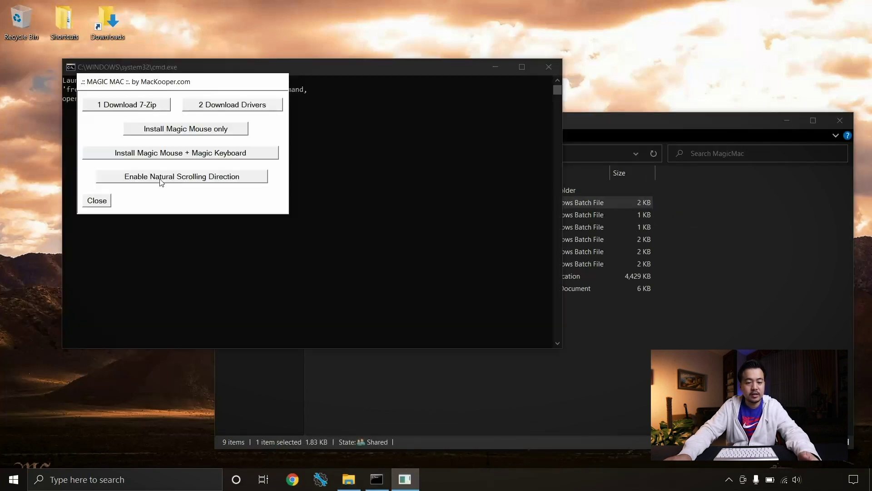
click(162, 176)
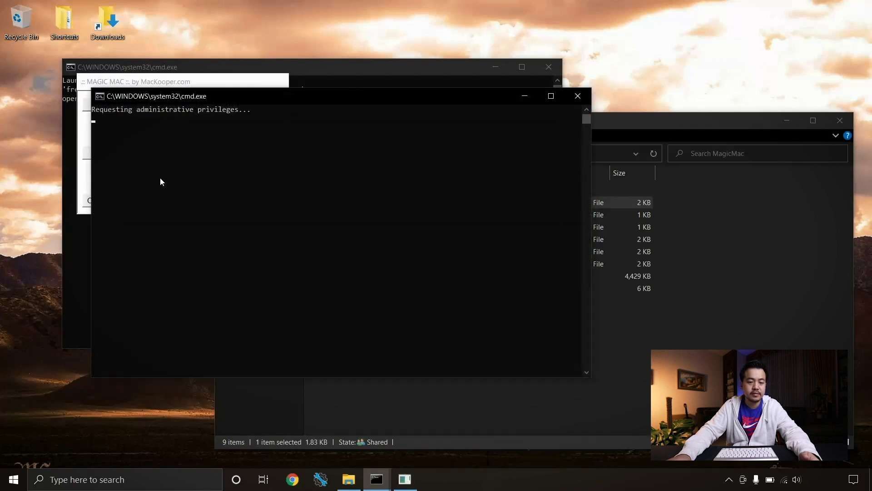
click(228, 48)
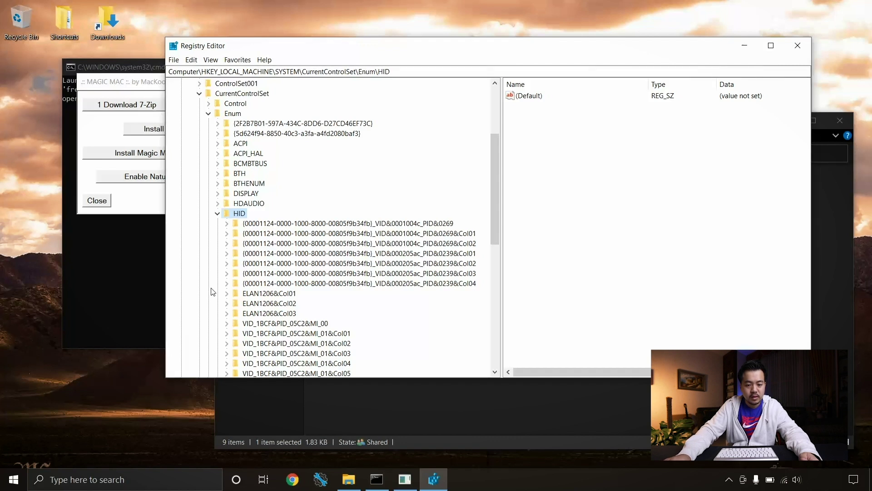
Step: Expand the first HID device and its 9&4ab89d7&5&0000 subkey to show Device Parameters
click(228, 224)
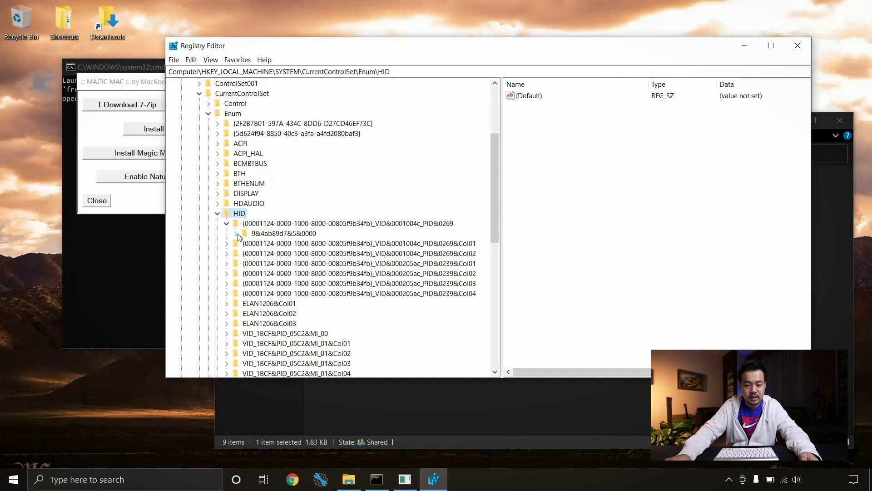
click(236, 234)
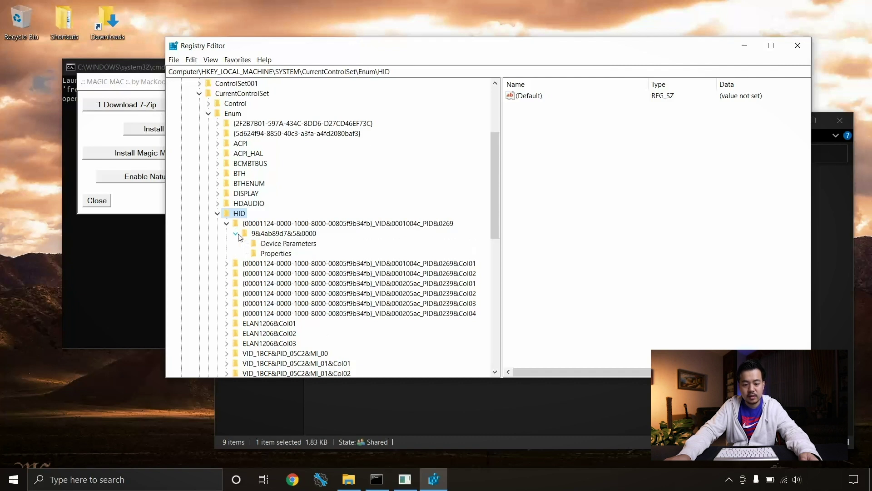
click(277, 244)
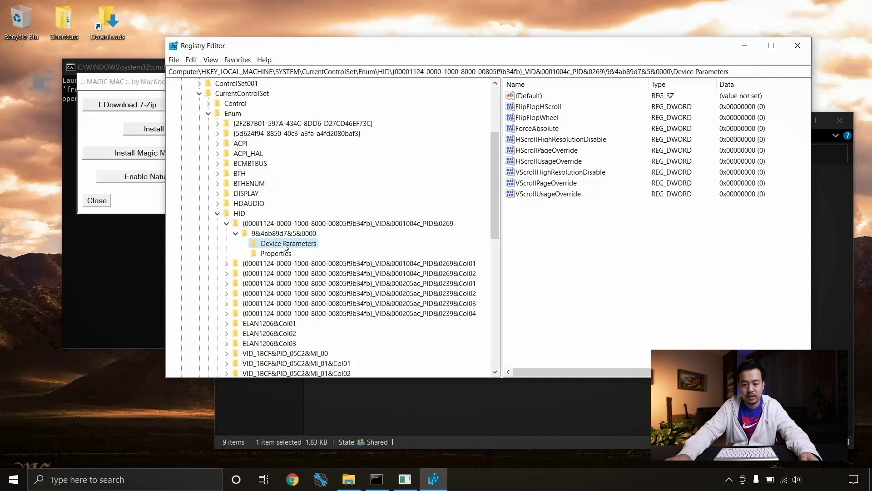
Step: Set the FlipFlopWheel value to 1 and close Registry Editor
double_click(545, 118)
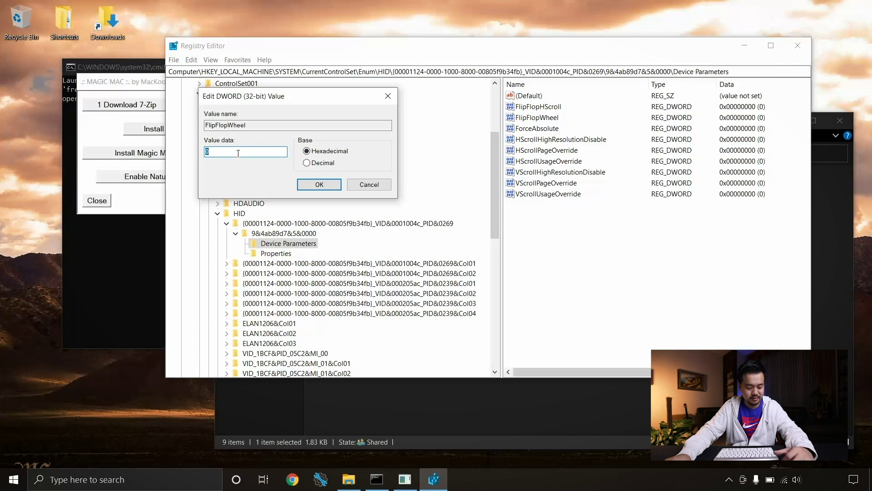
text(1)
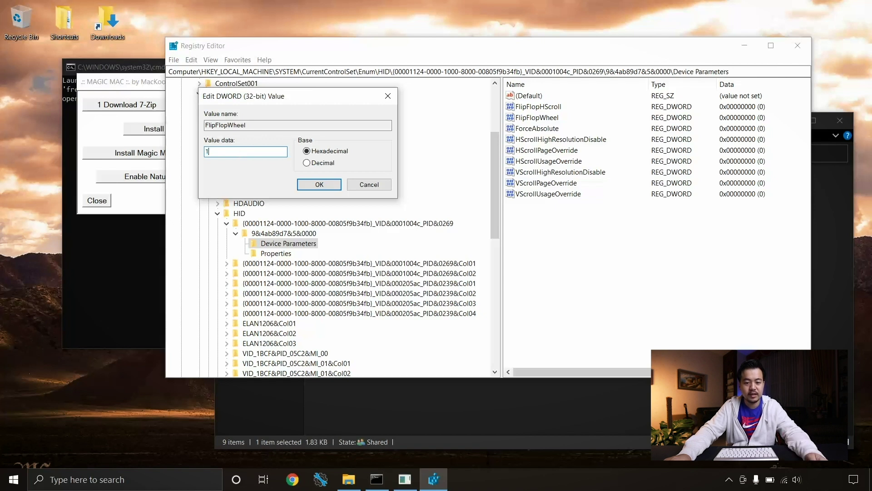
click(318, 185)
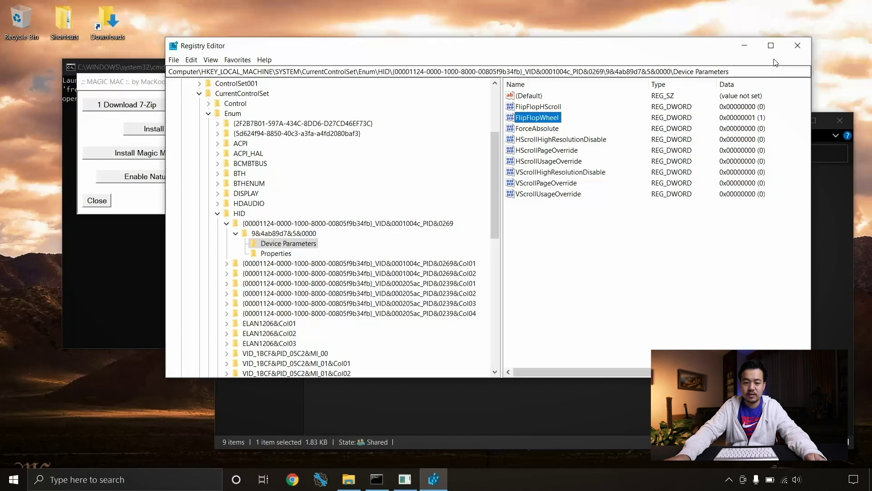
click(797, 46)
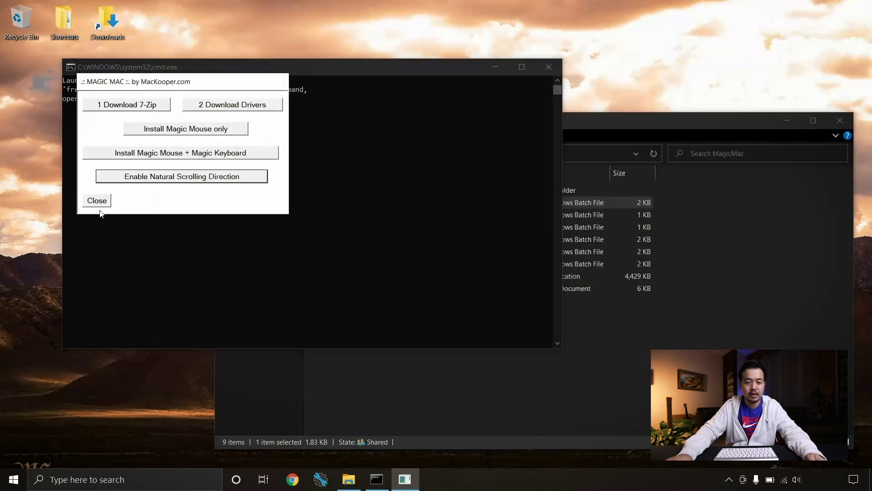
Step: Close the Magic Mac tool and the File Explorer window
click(109, 200)
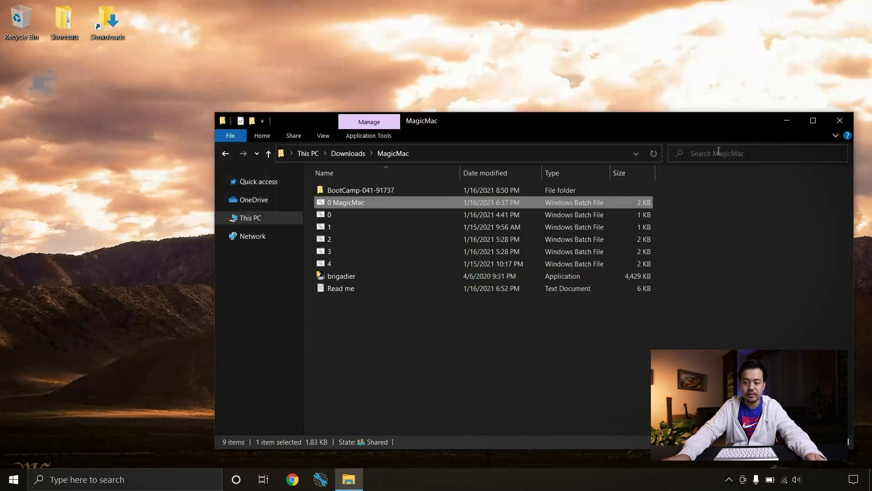
click(842, 121)
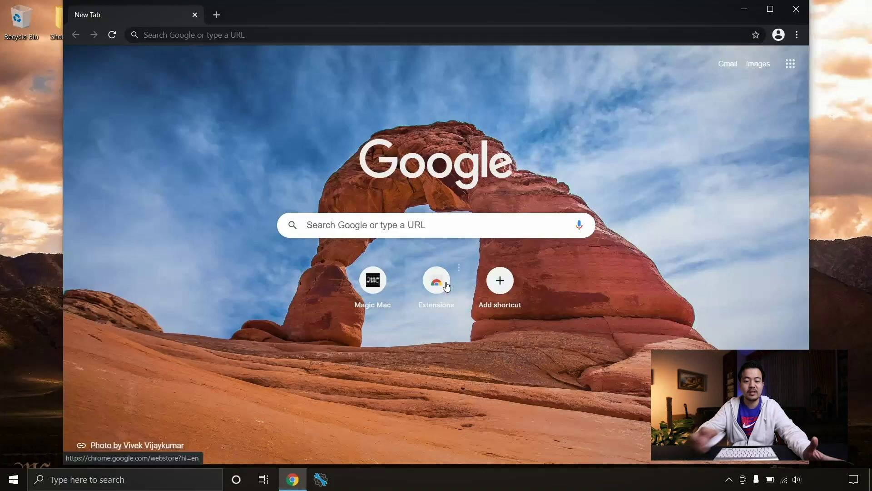
Step: Open the Chrome Web Store extensions page from the new tab and raise screen brightness
click(444, 285)
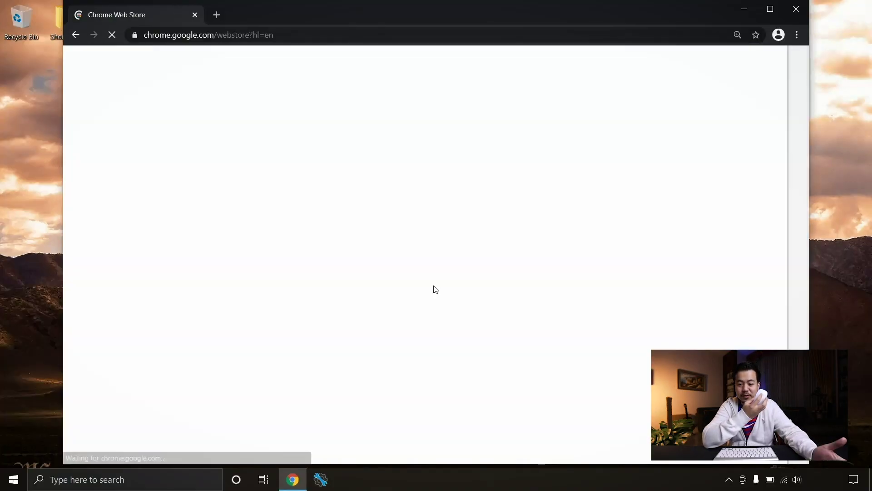
scroll(433, 286, down, 5)
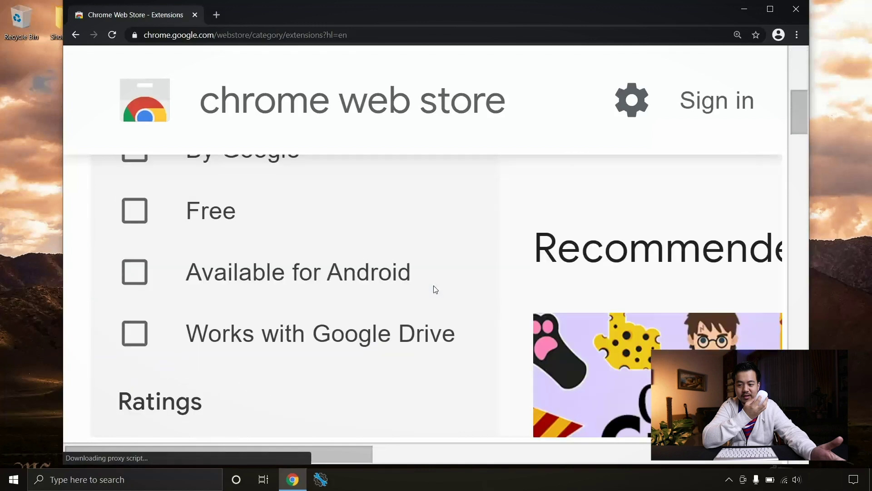
scroll(434, 286, down, 3)
scroll(434, 285, up, 5)
scroll(434, 289, down, 4)
scroll(433, 290, down, 2)
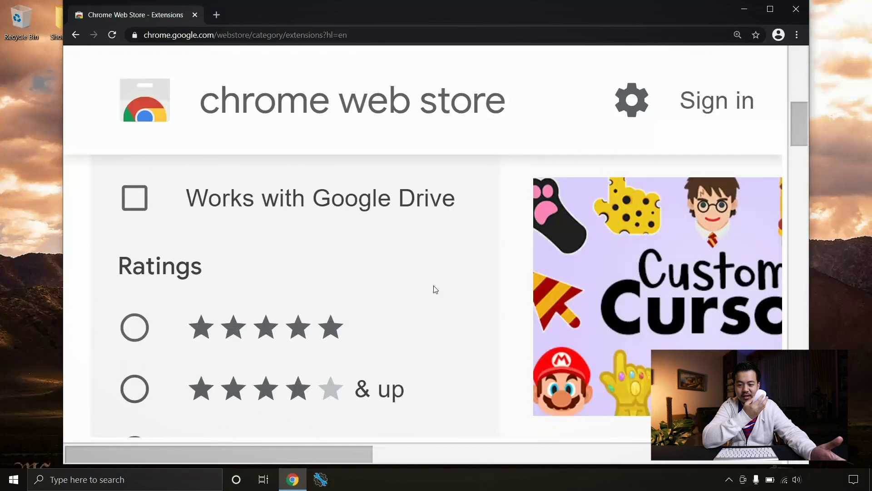
scroll(434, 290, right, 5)
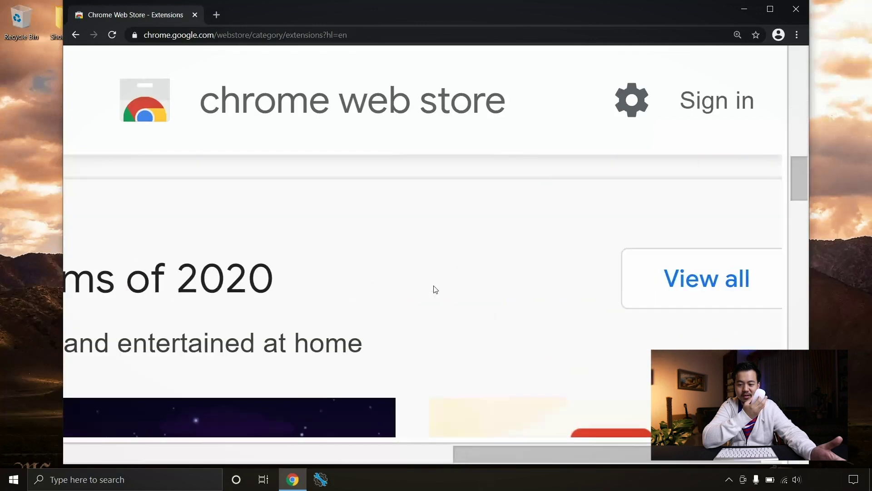
scroll(433, 290, down, 5)
scroll(434, 289, left, 5)
scroll(433, 290, right, 3)
scroll(434, 289, left, 3)
scroll(434, 290, down, 3)
scroll(434, 290, right, 5)
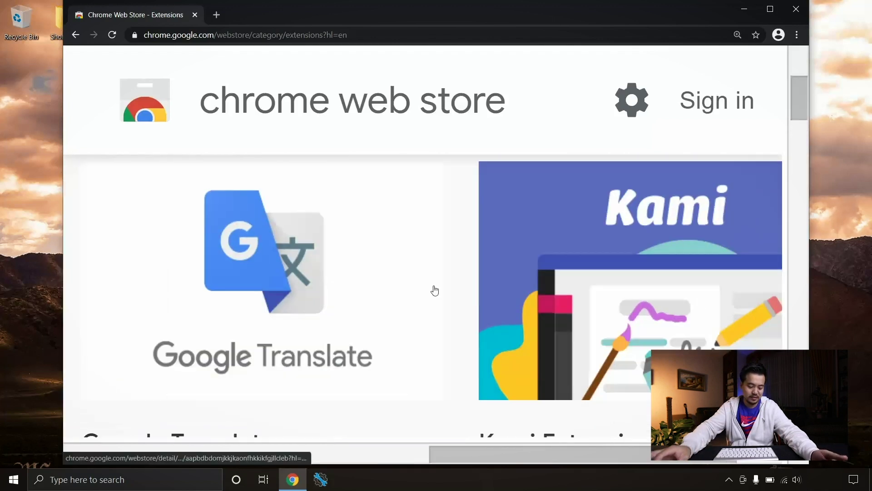
mouse_move(262, 278)
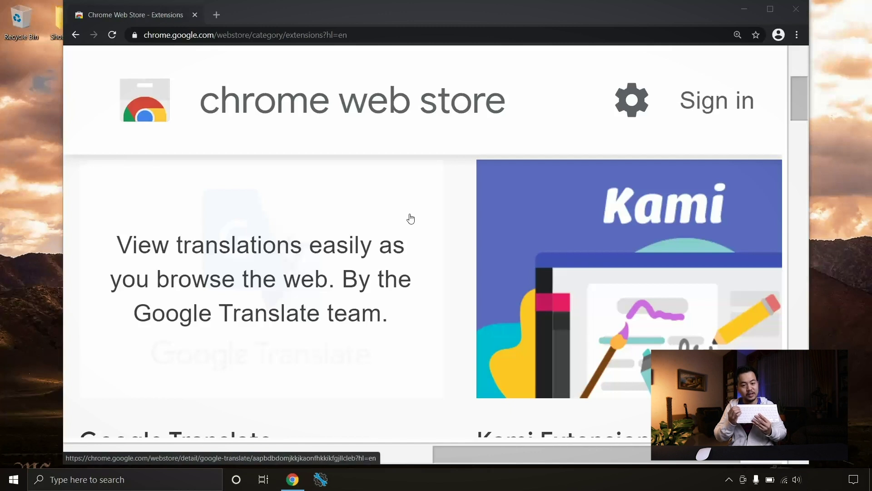
key(XF86MonBrightnessUp)
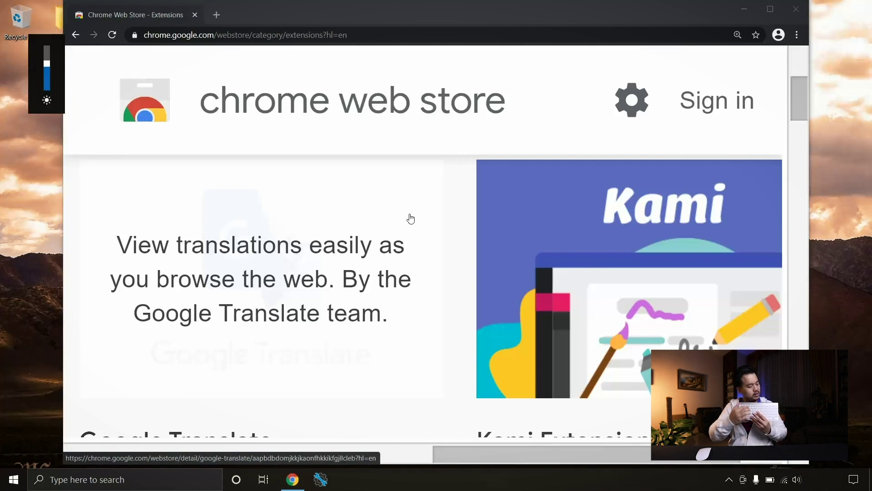